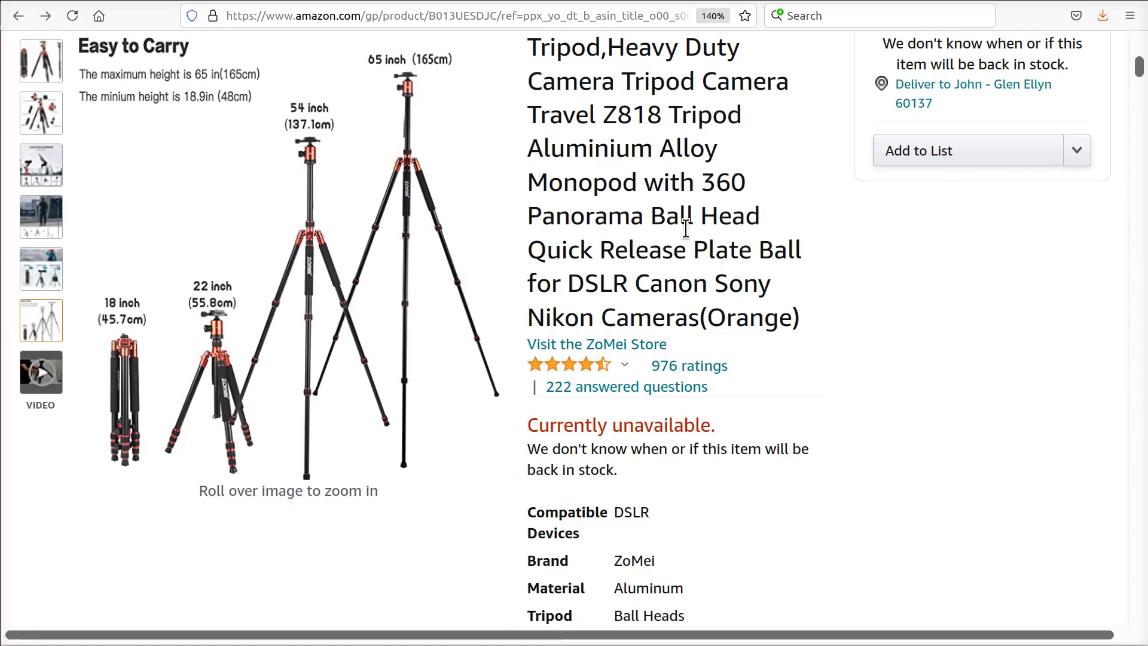
Select the model number Z818, then return to the black ZOMEi 61-inch tripod listing.
double_click(621, 113)
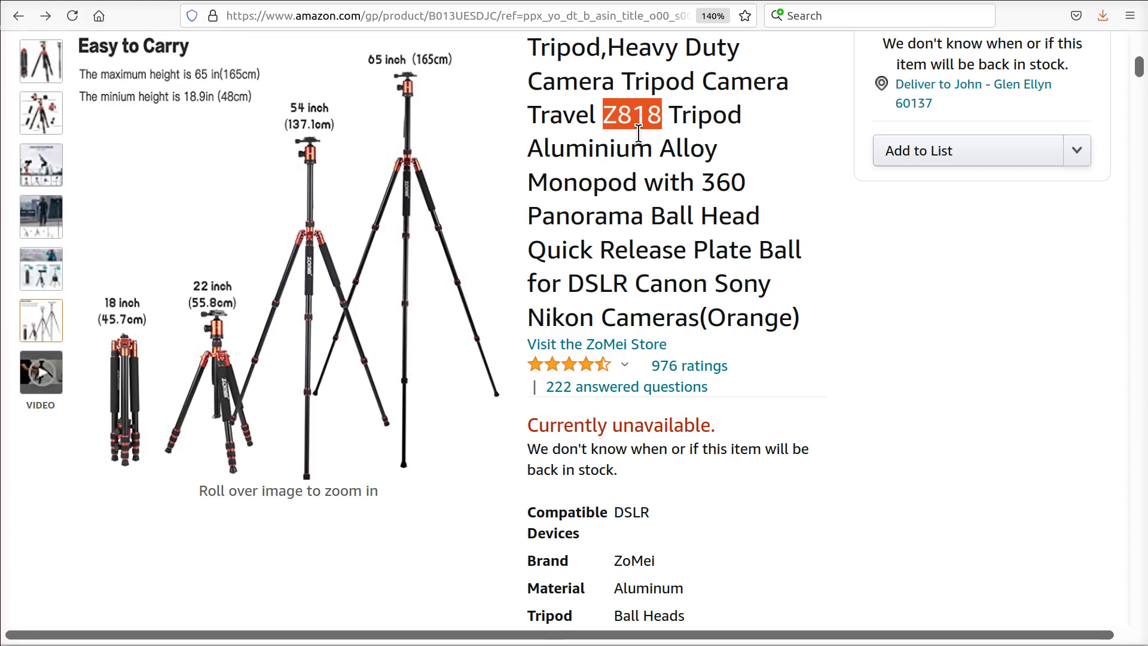
scroll(637, 224, up, 1)
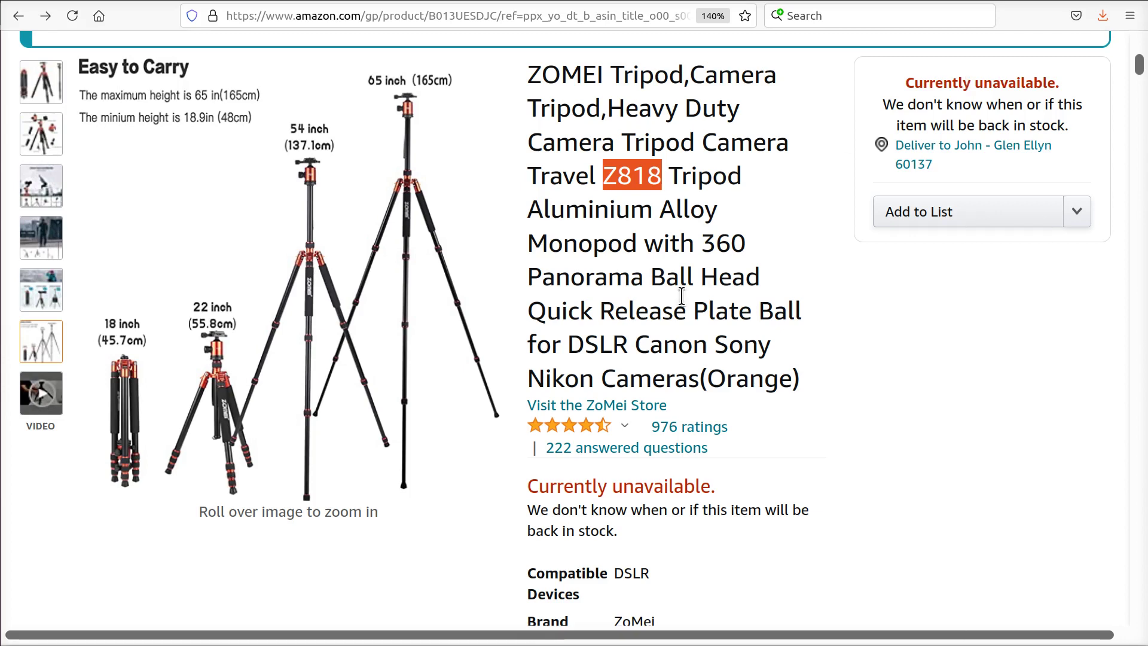
scroll(682, 295, down, 1)
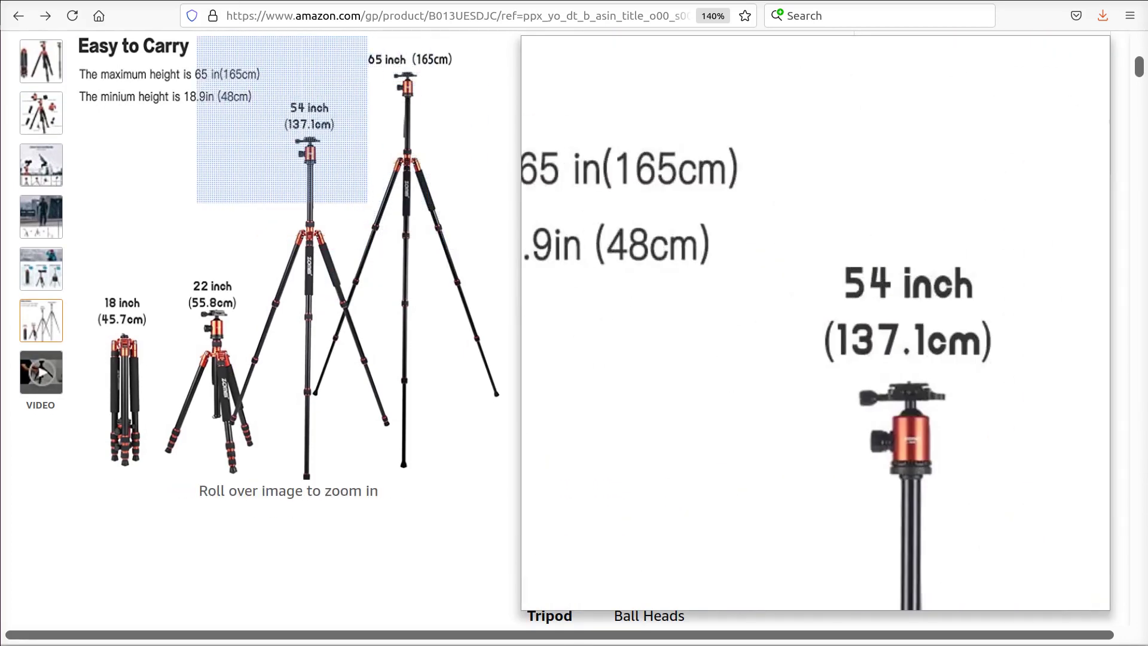
key(alt+Left)
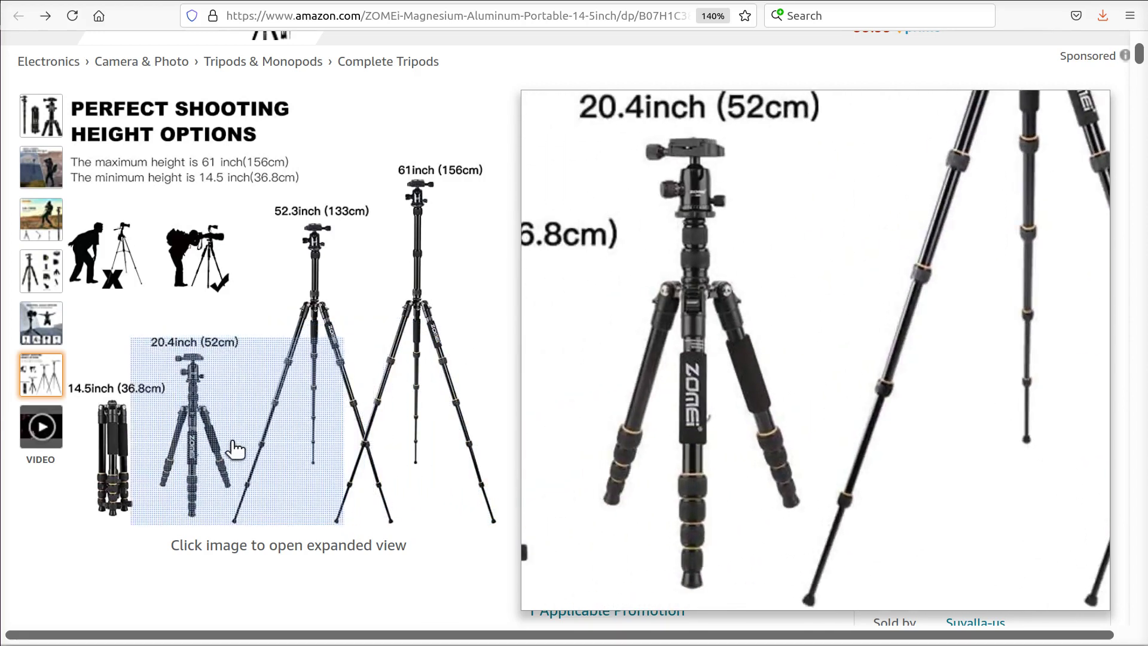
Enlarge and zoom into the black tripod's height-options photo.
click(172, 460)
click(217, 608)
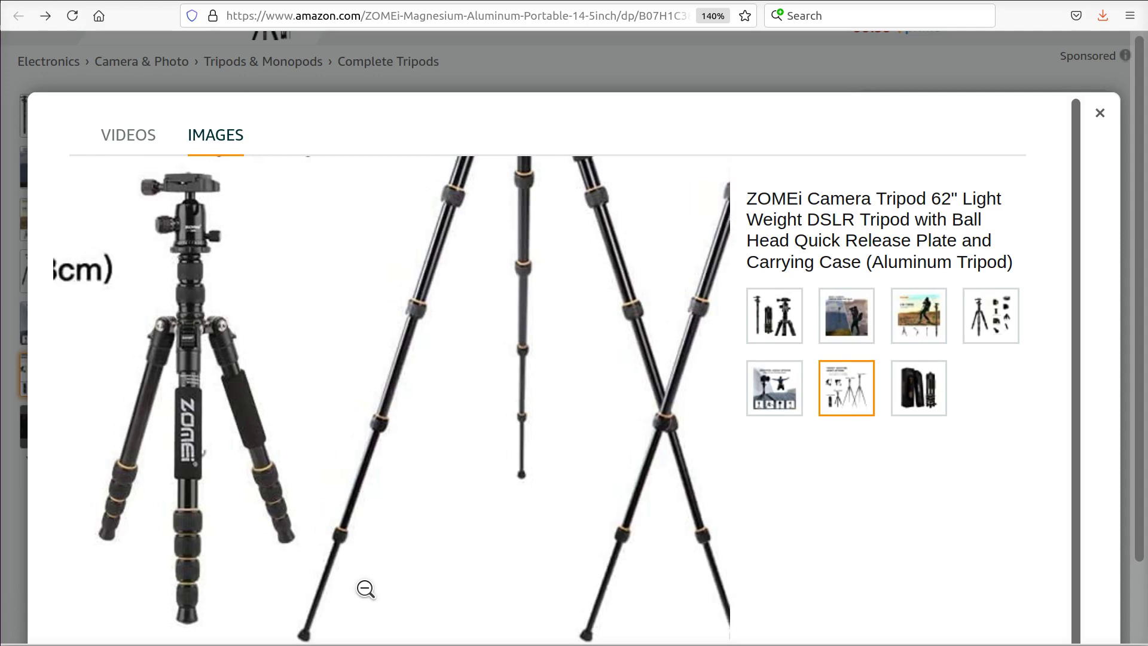
scroll(366, 589, down, 2)
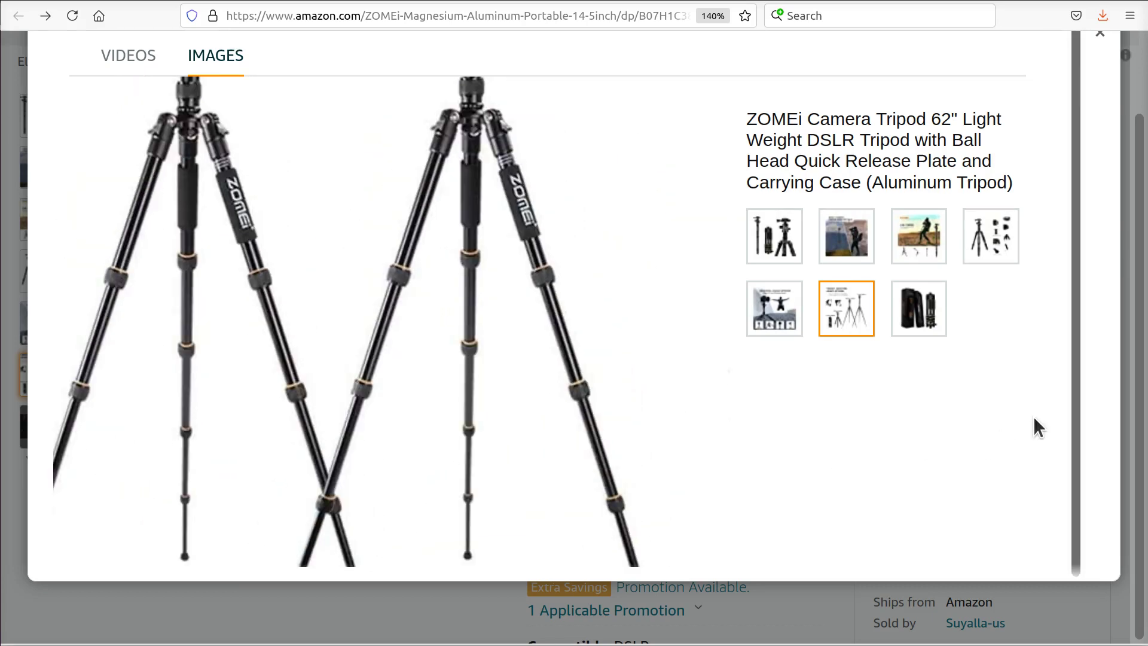
scroll(1127, 333, up, 2)
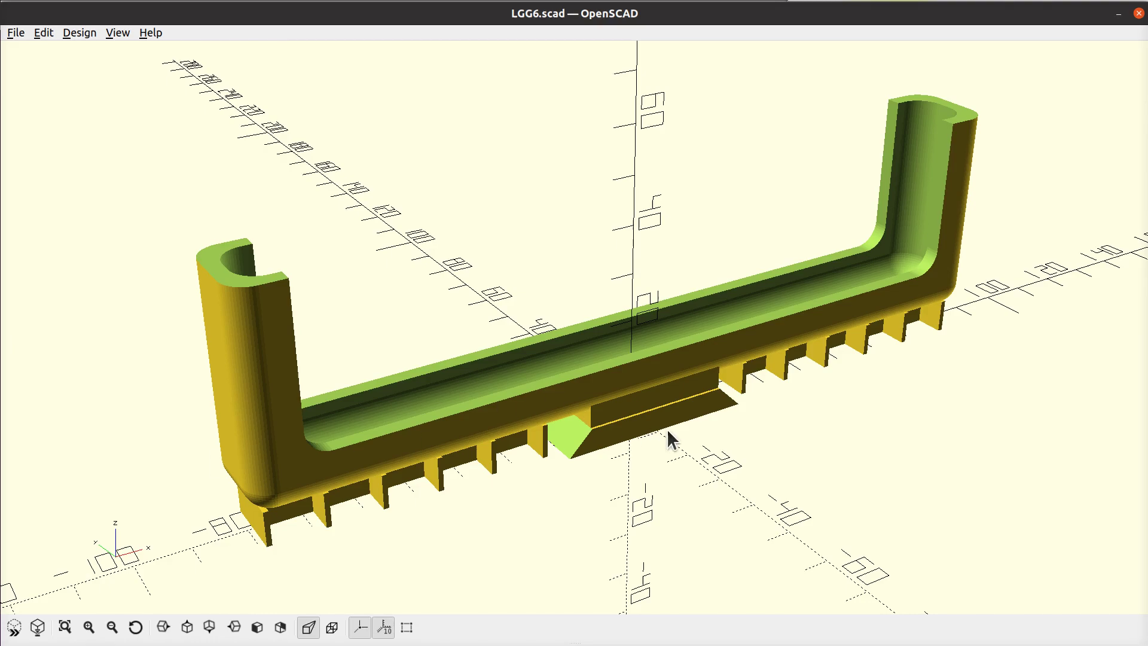
Orbit the LGG6 bracket through top, side, underside and front views to examine its ribbed base and wedge mount.
mouse_move(667, 431)
mouse_down()
mouse_move(638, 476)
mouse_move(653, 448)
mouse_move(658, 367)
mouse_move(673, 408)
mouse_move(660, 445)
mouse_up()
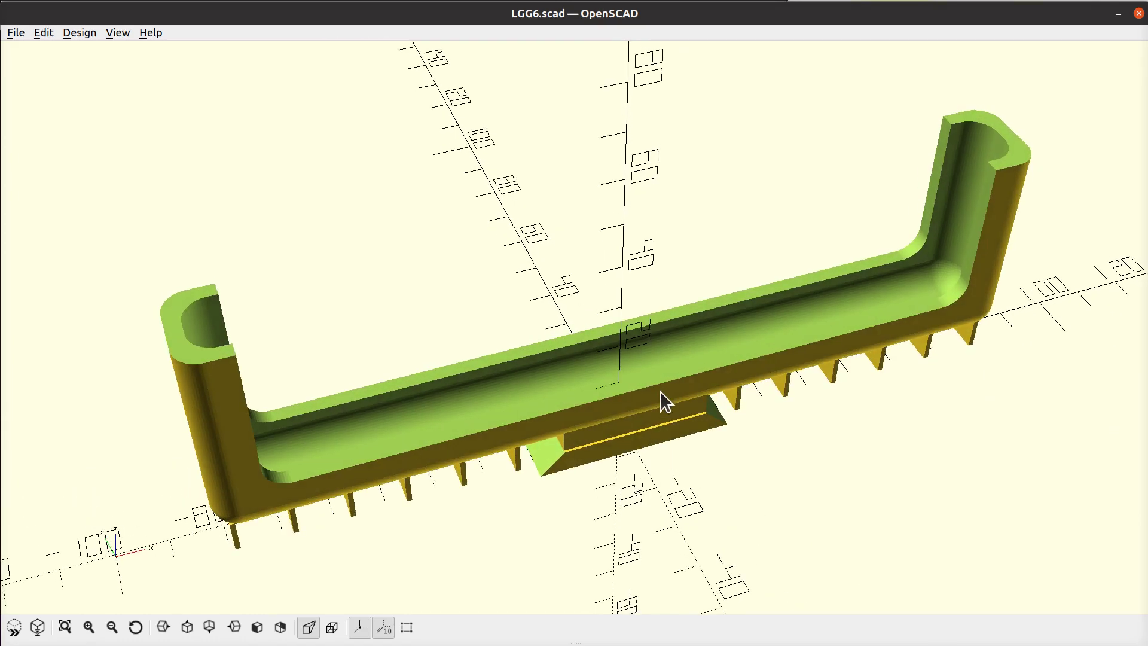
drag(630, 397, 614, 299)
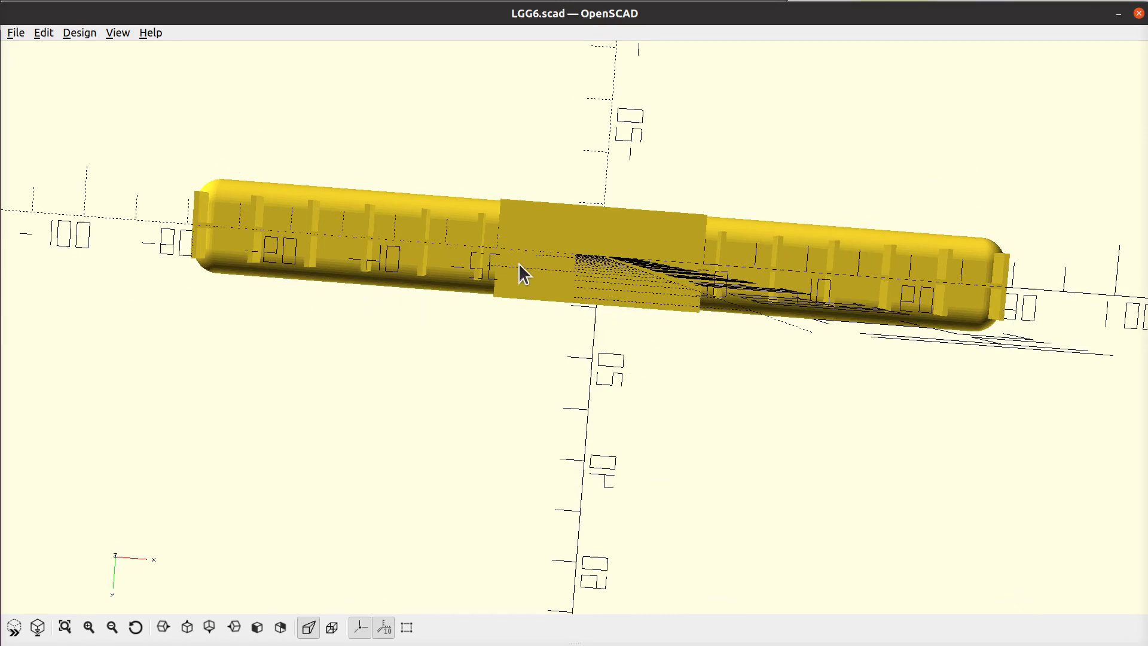
drag(519, 263, 539, 330)
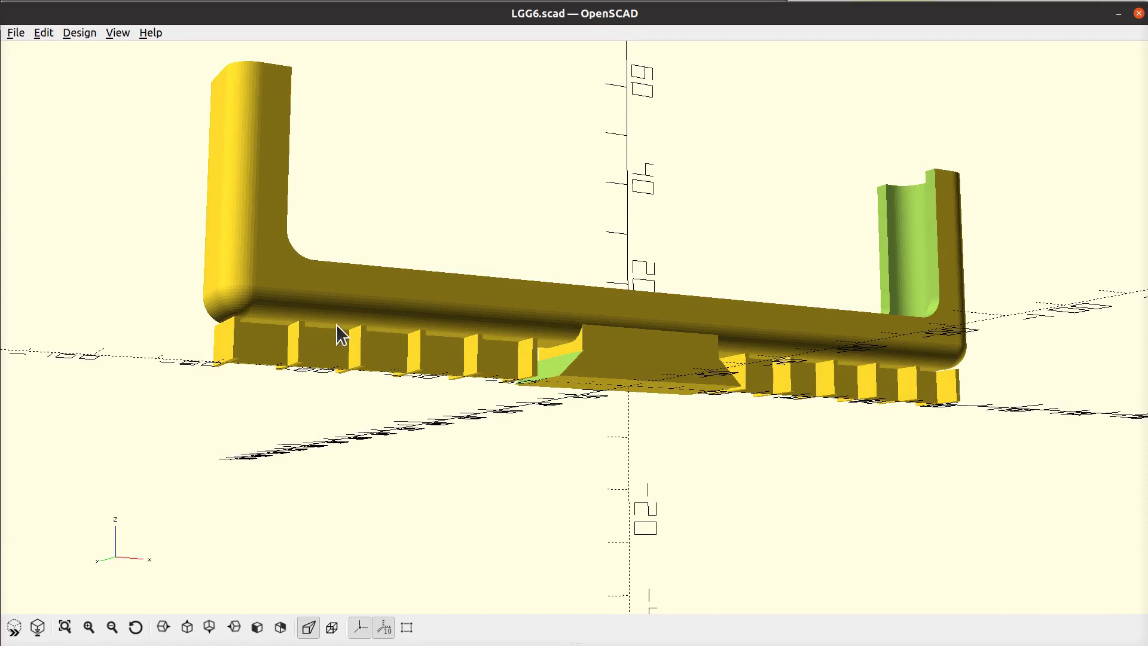
drag(471, 347, 490, 371)
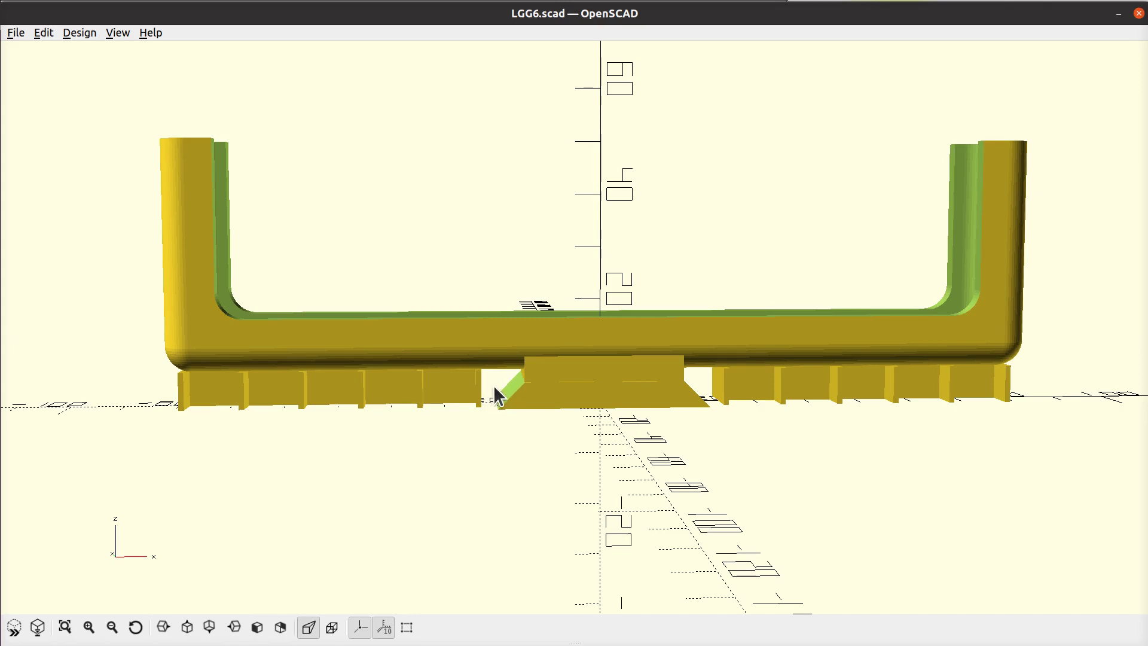
drag(493, 385, 496, 362)
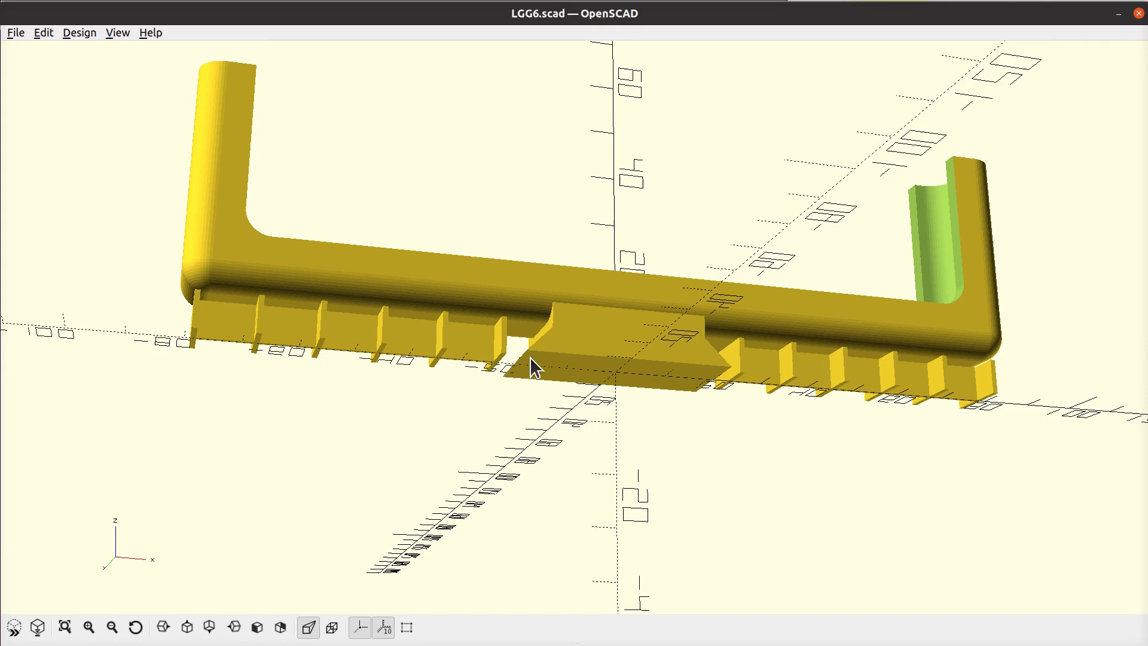
drag(530, 357, 588, 367)
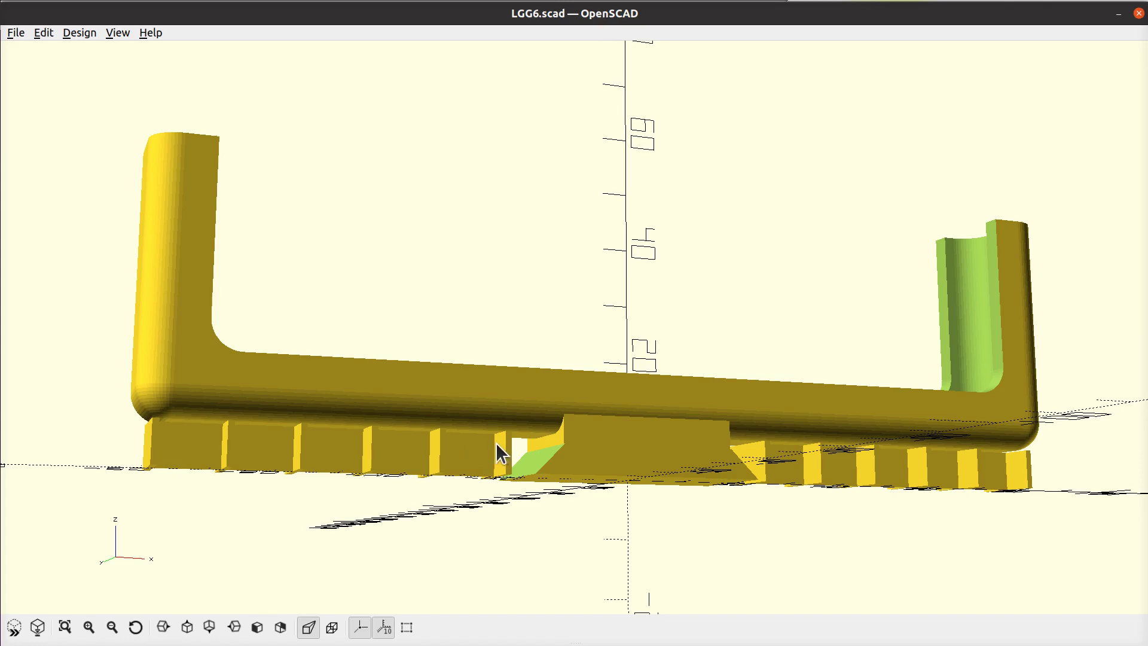
drag(497, 446, 490, 446)
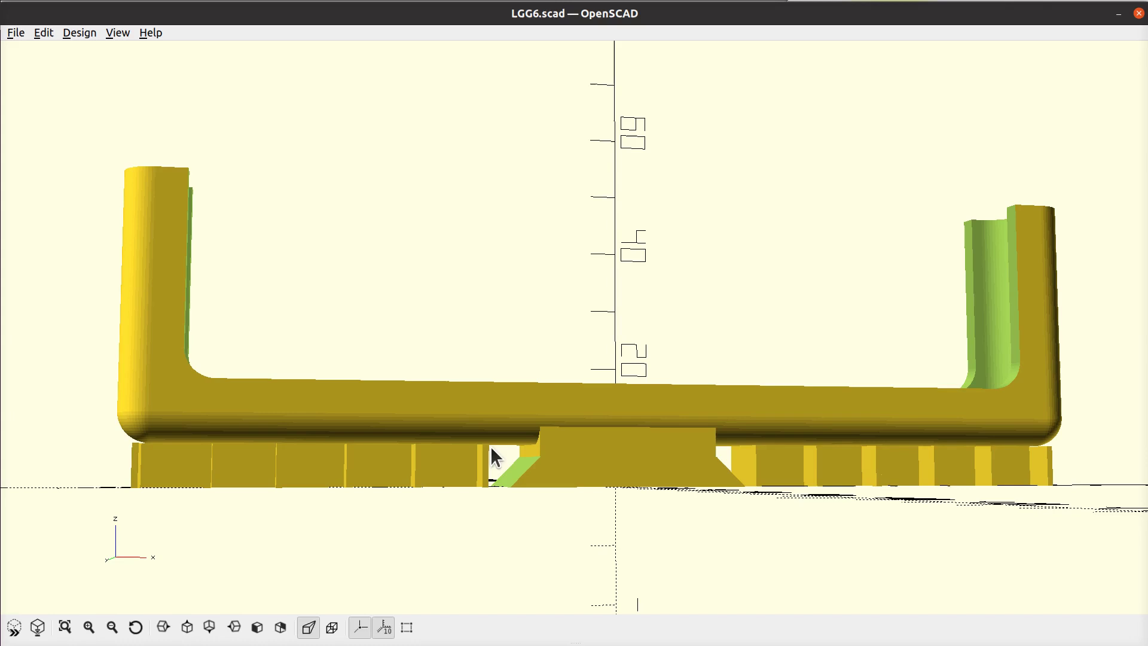
mouse_move(630, 397)
mouse_down()
mouse_move(630, 420)
mouse_move(634, 382)
mouse_up()
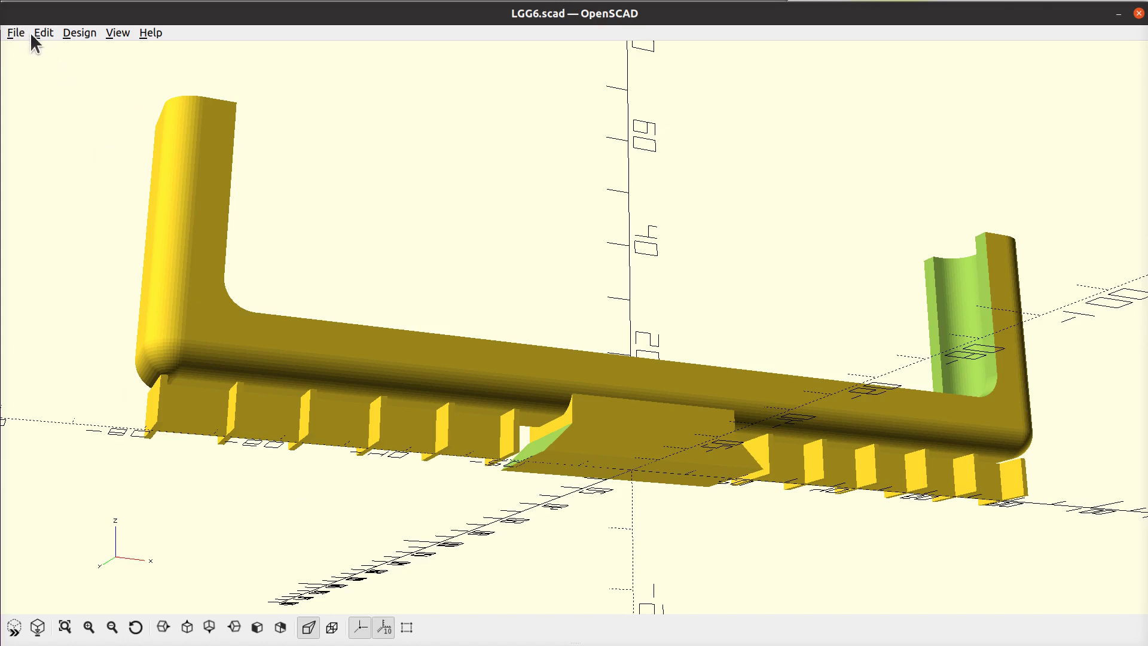
click(117, 32)
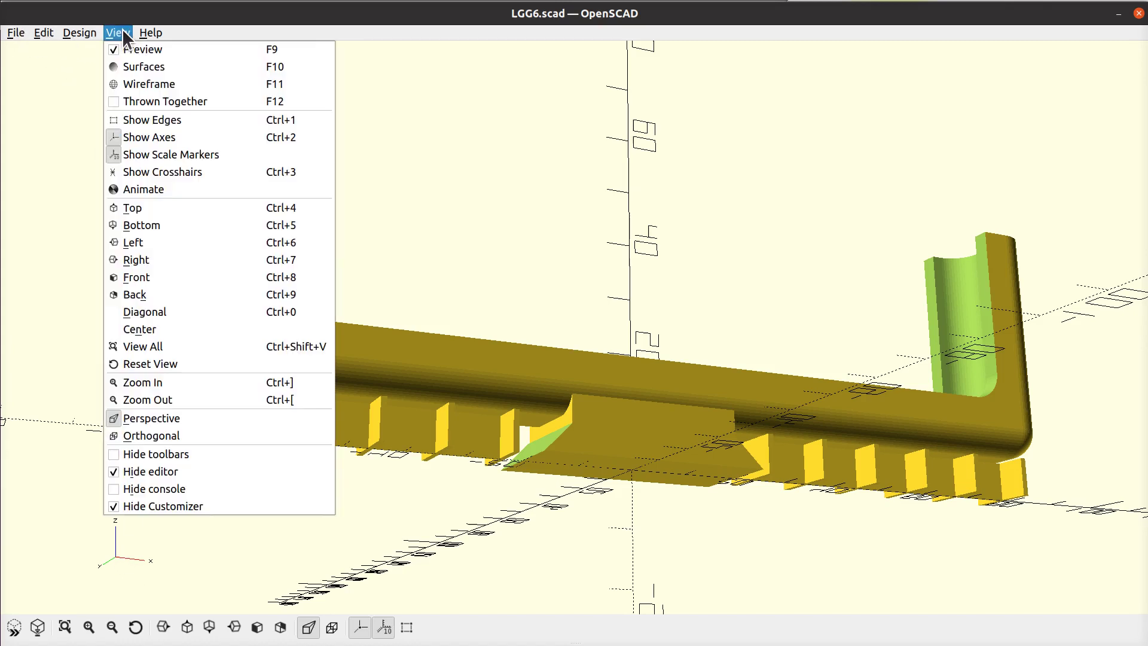
click(195, 471)
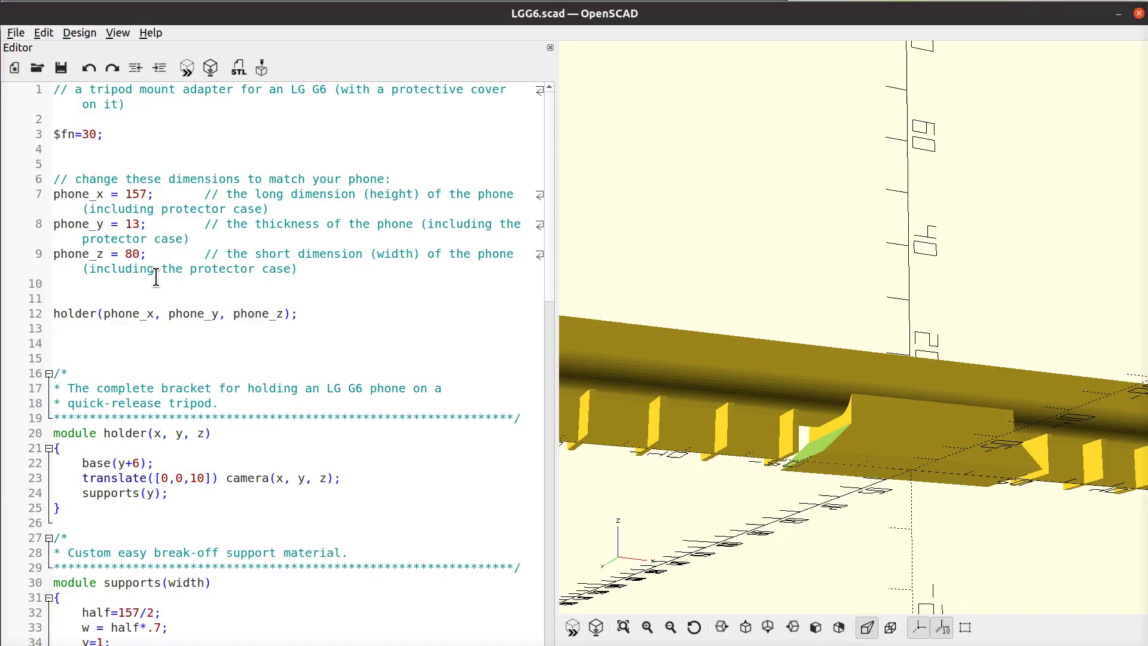
scroll(645, 287, down, 5)
scroll(700, 308, up, 3)
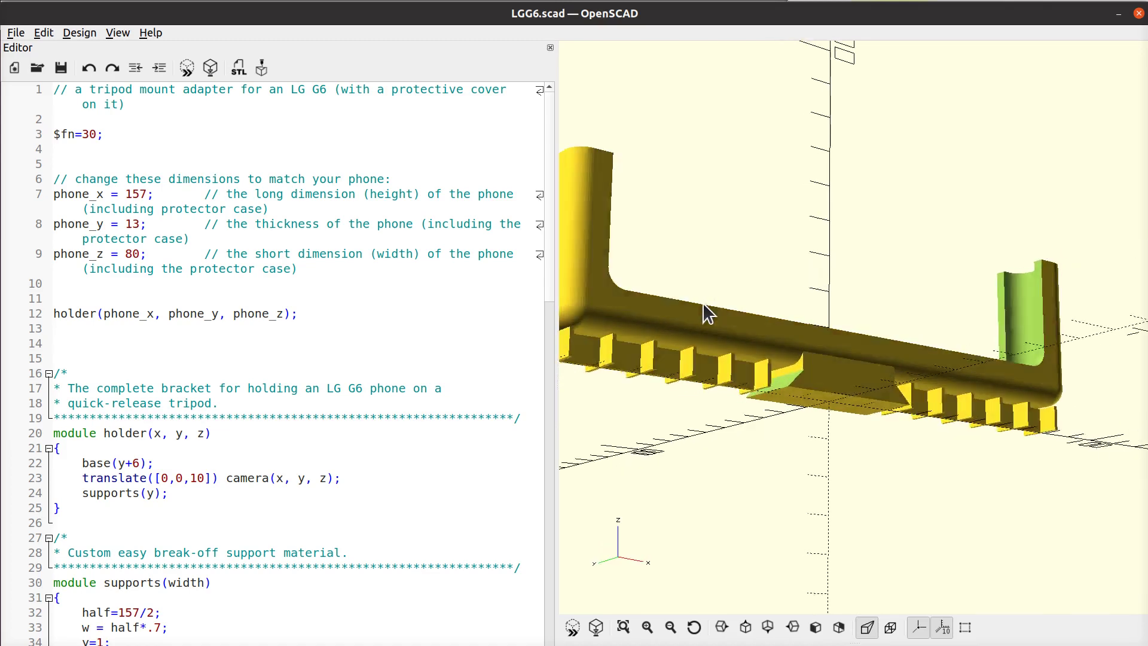
mouse_move(703, 302)
mouse_down()
mouse_move(722, 326)
mouse_move(693, 307)
mouse_move(702, 296)
mouse_up()
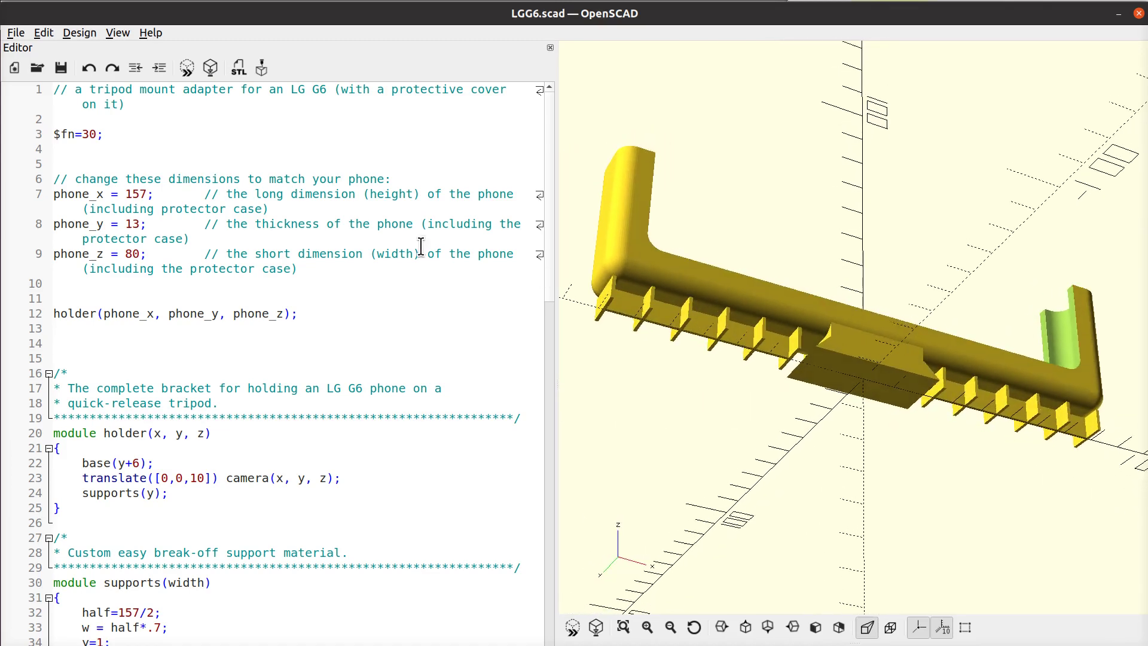
click(132, 223)
key(BackSpace)
text(2)
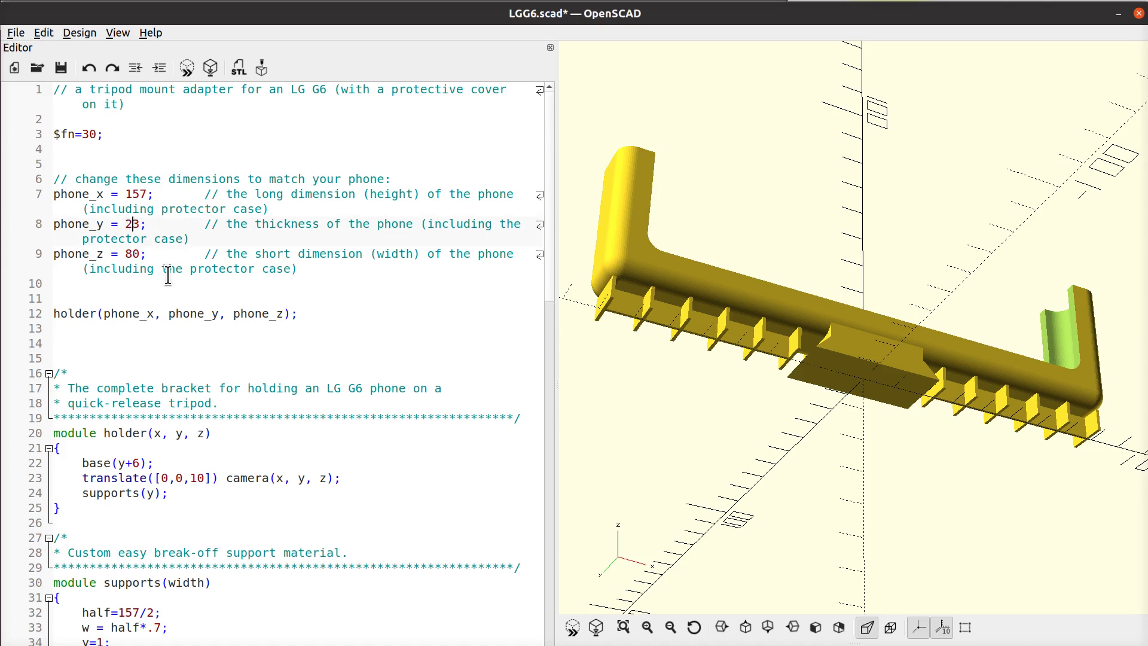
key(ctrl+s)
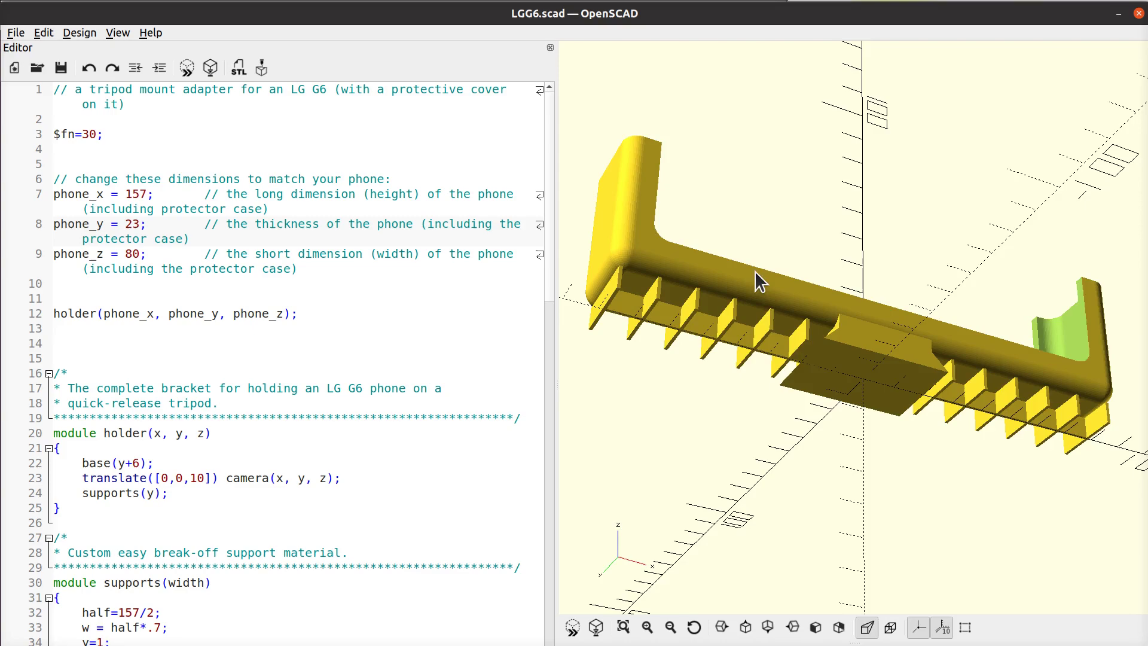
drag(754, 271, 854, 344)
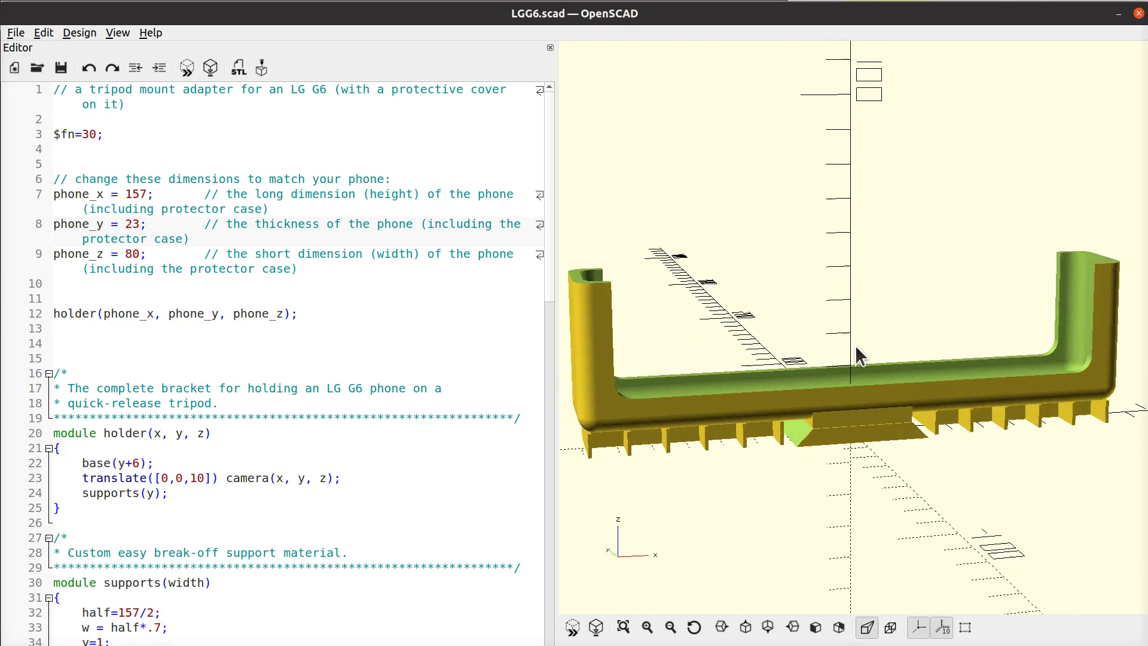
key(BackSpace)
text(1)
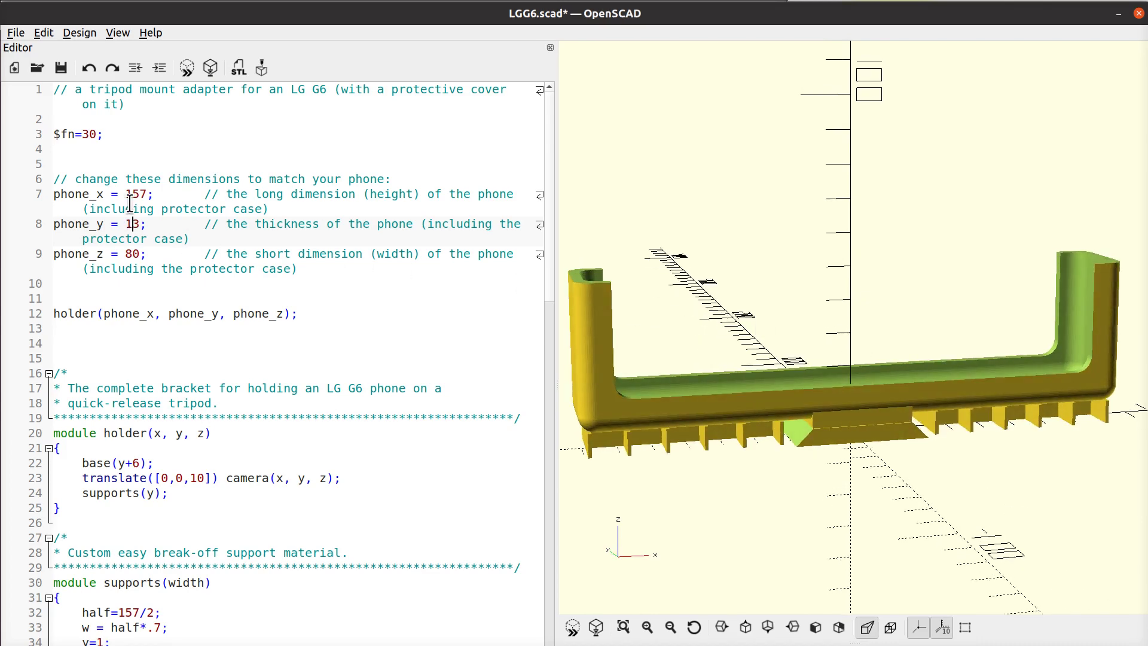
key(ctrl+s)
scroll(228, 305, down, 1)
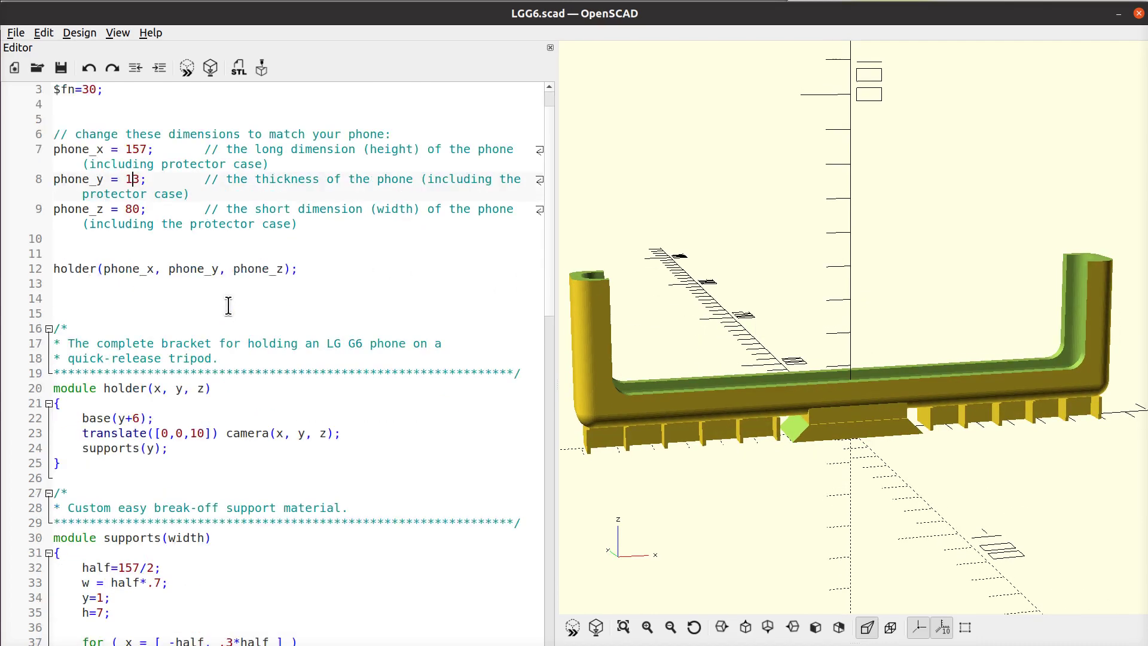
scroll(228, 306, down, 2)
click(76, 359)
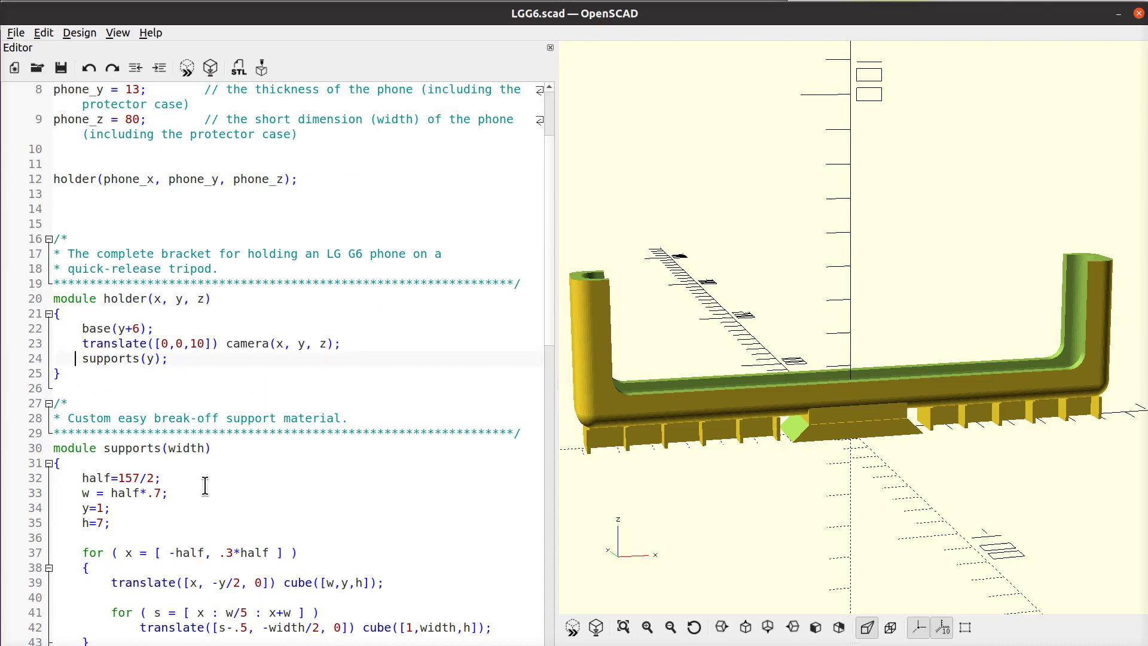
text(//)
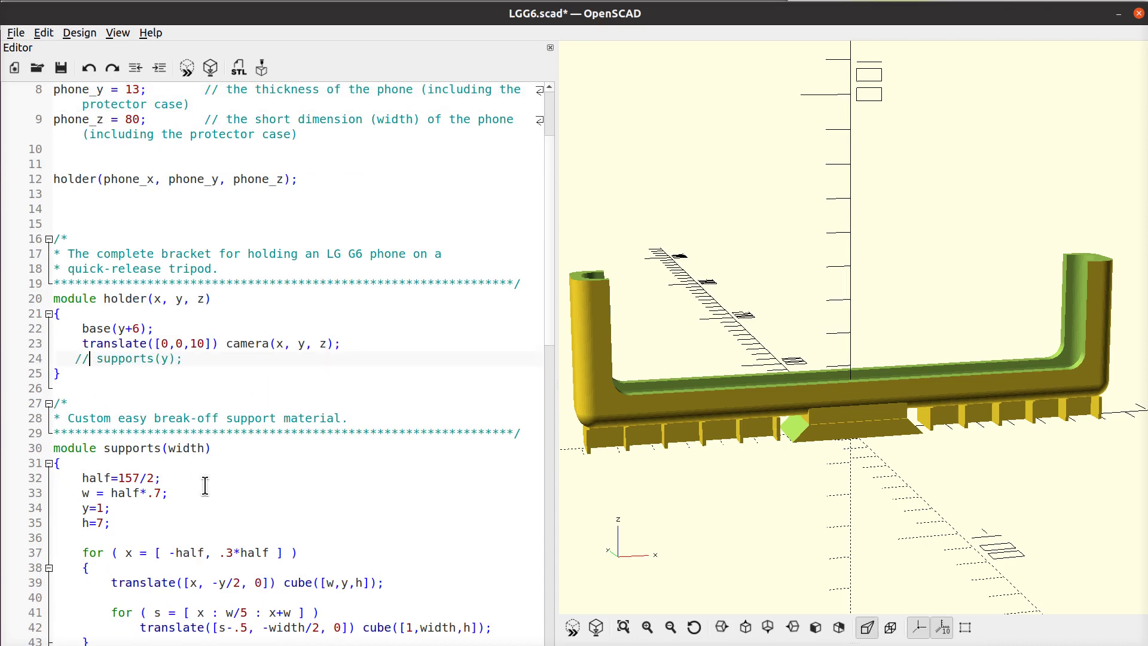
key(ctrl+s)
key(ctrl+z)
key(ctrl+s)
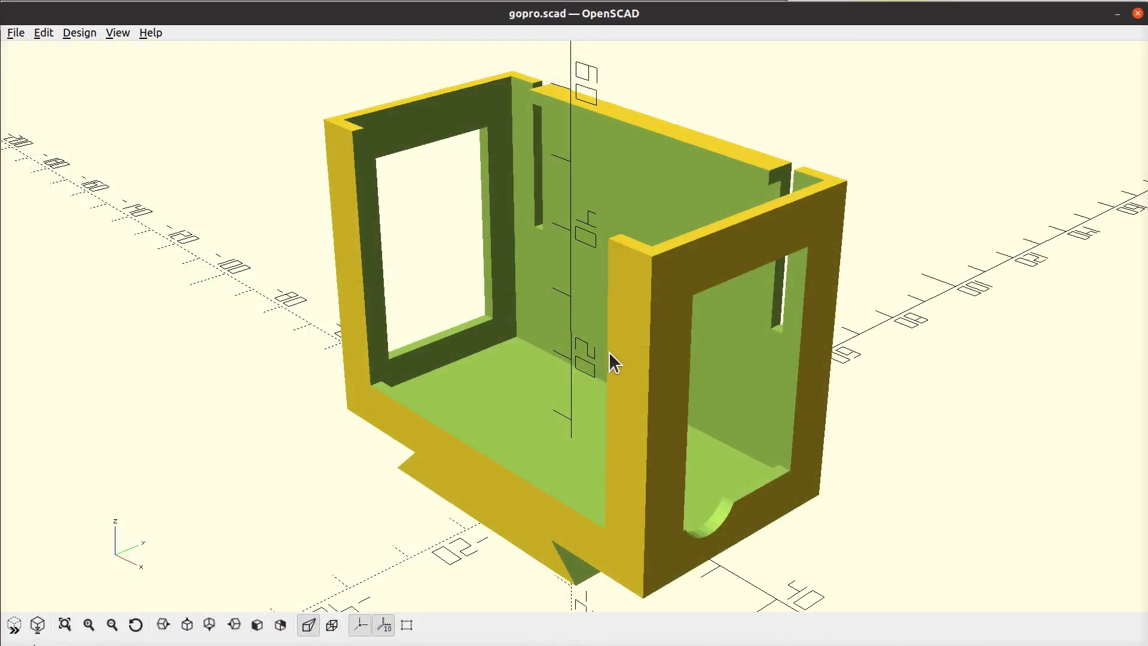
Orbit the gopro.scad camera cage from below, above, close on its side frame, and from the right.
drag(609, 352, 687, 315)
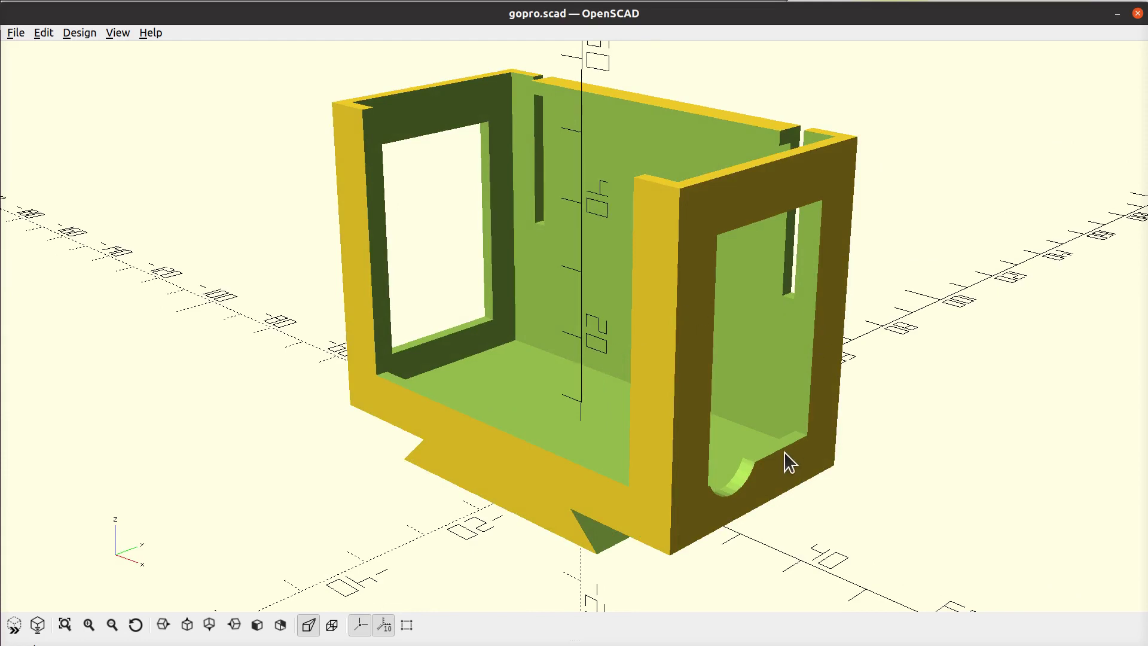
drag(763, 470, 737, 476)
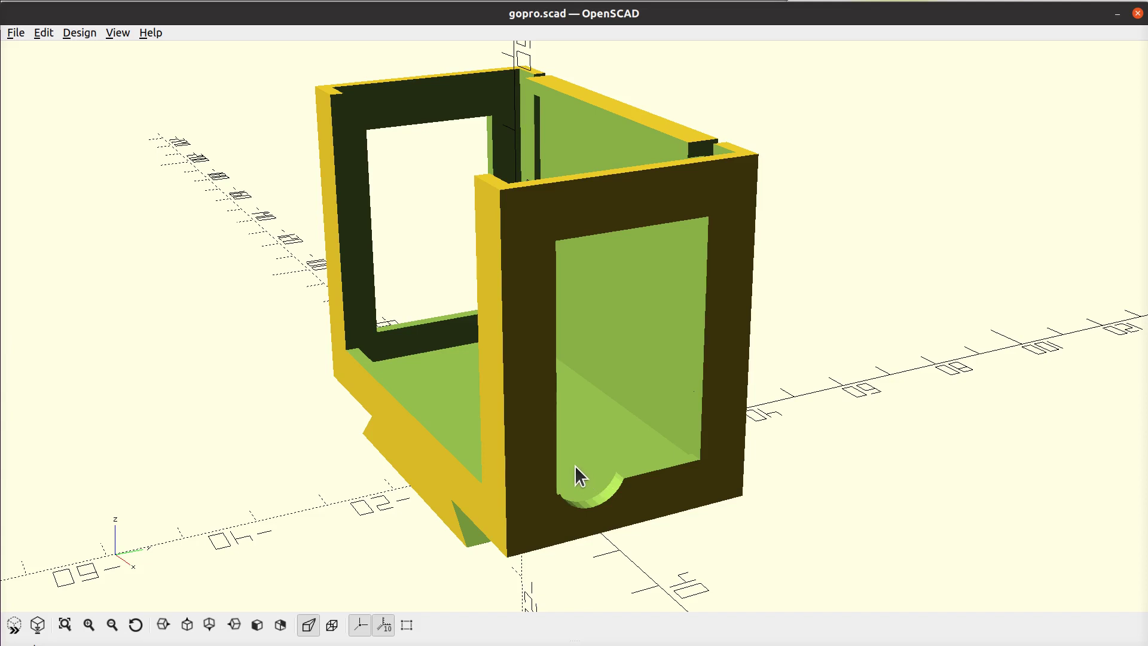
drag(545, 422, 589, 357)
drag(709, 233, 707, 287)
scroll(714, 287, up, 3)
drag(961, 292, 919, 283)
drag(864, 146, 595, 403)
scroll(665, 318, up, 3)
drag(669, 394, 434, 315)
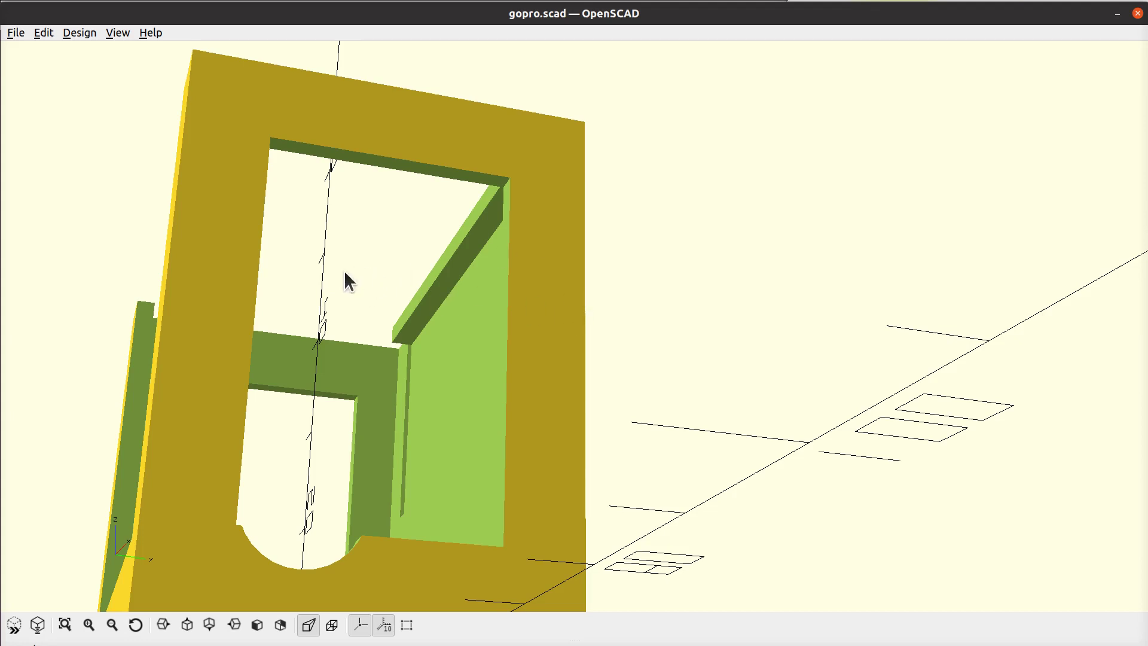
drag(345, 273, 504, 387)
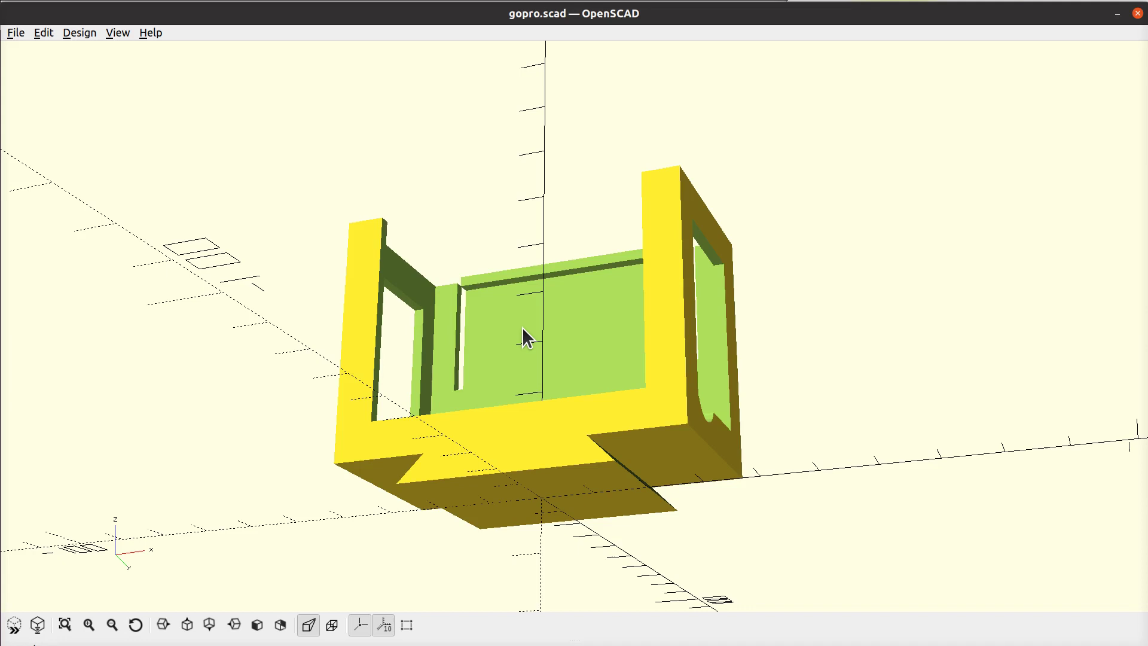
drag(484, 337, 595, 335)
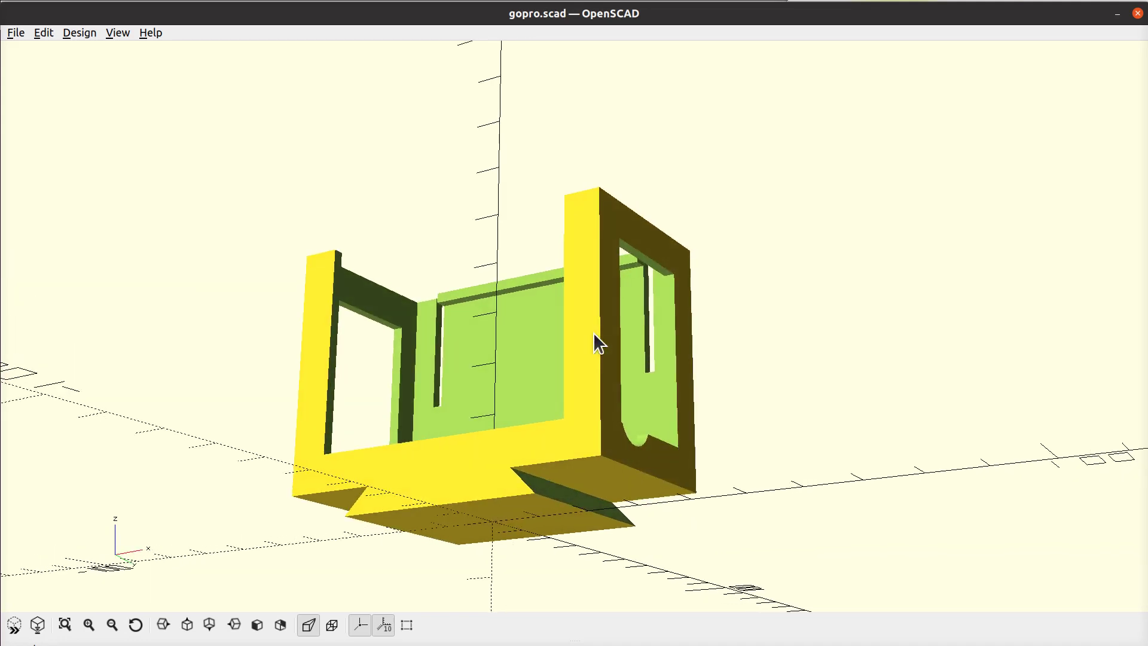